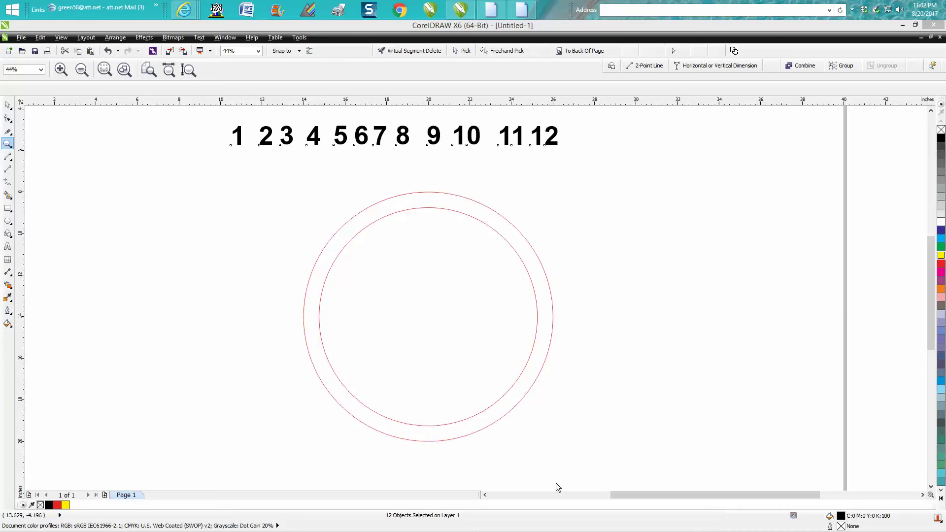
- Shift the row of numbers 1–12 to the right over the red circles
click(8, 105)
drag(211, 112, 626, 192)
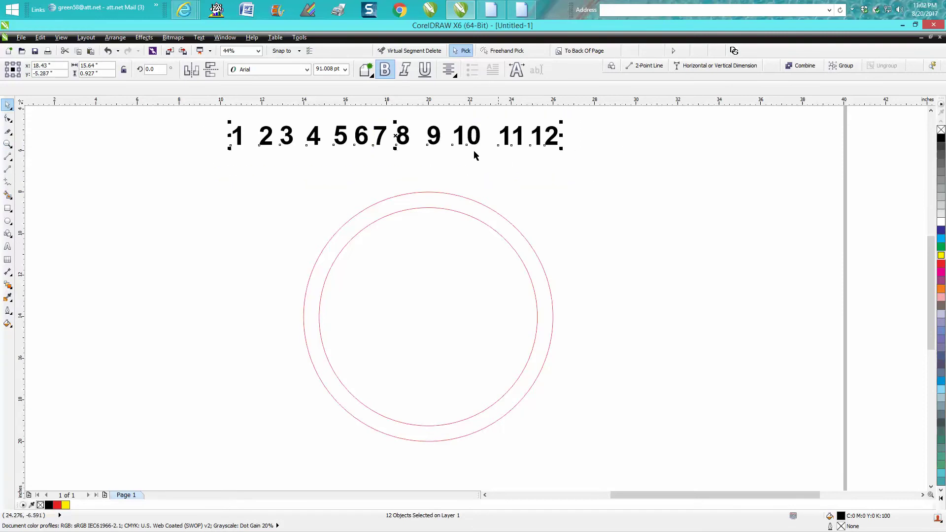
drag(401, 136, 442, 144)
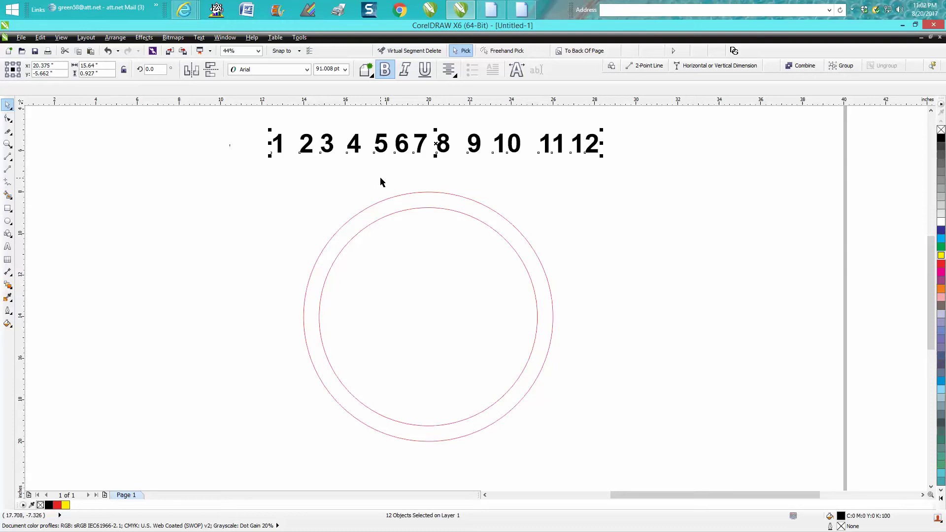
- Lower the 12 slightly and add a vertical guideline at 20" through the circles' centre
click(277, 153)
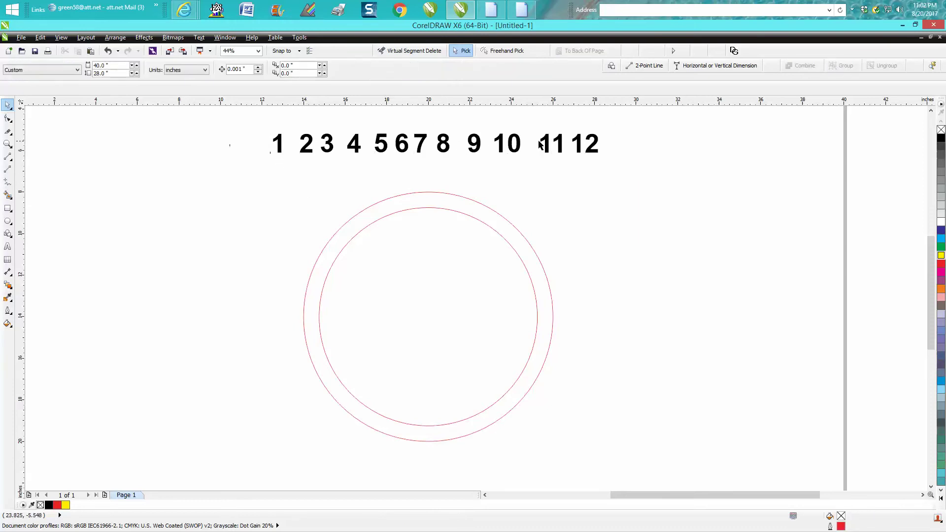
click(593, 147)
mouse_move(582, 153)
mouse_down()
mouse_move(442, 212)
mouse_move(427, 208)
mouse_move(547, 184)
mouse_move(569, 143)
mouse_move(583, 143)
mouse_up()
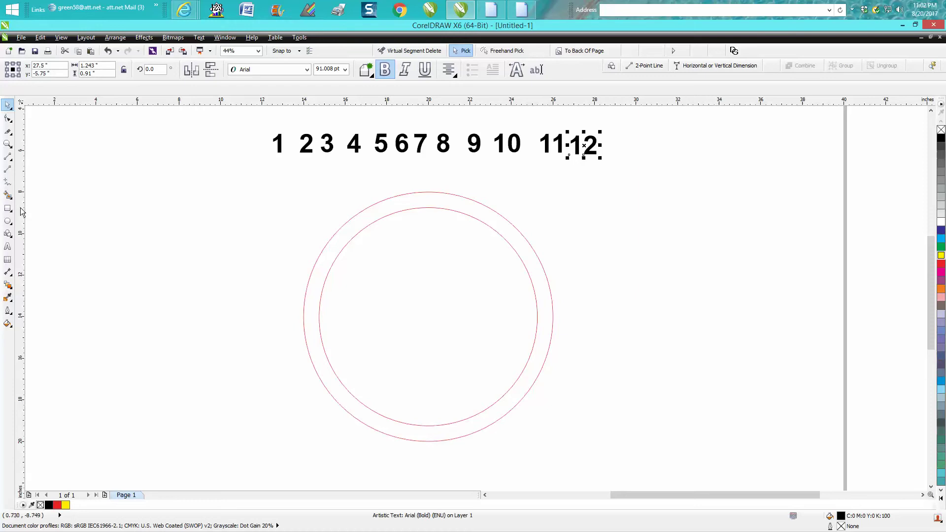
drag(22, 212, 283, 250)
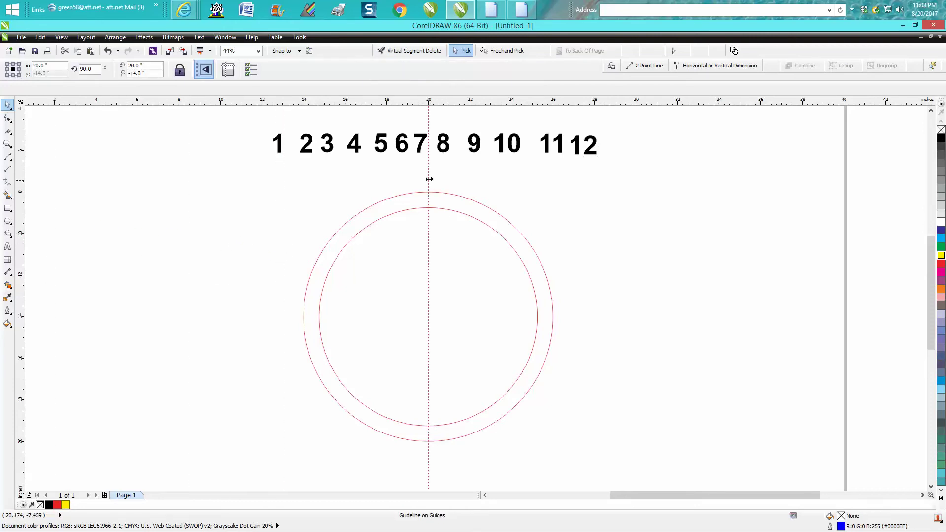
- Add a 30° guideline through the circle centre via the angle field
click(429, 183)
click(97, 69)
drag(73, 70, 64, 69)
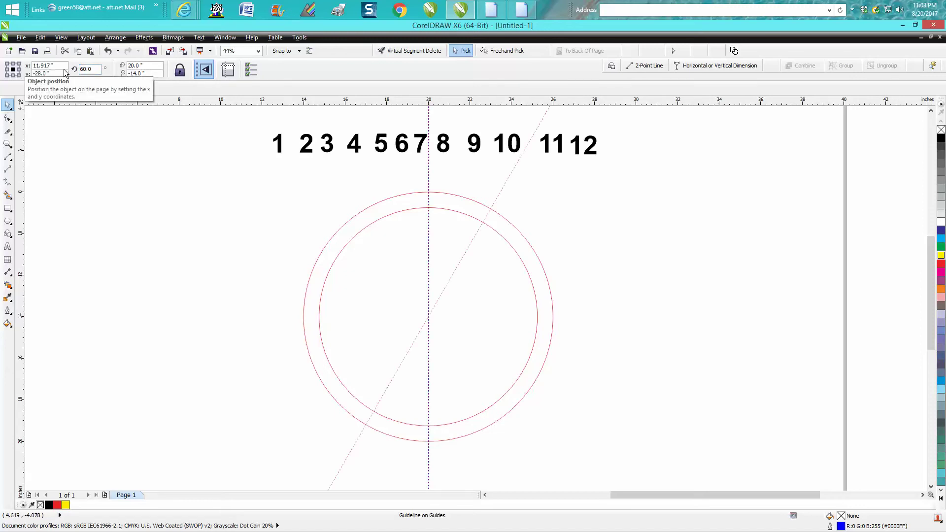
text(30)
key(Return)
- Add further centre guidelines at 0°, 330° and 300°
text(0)
key(Return)
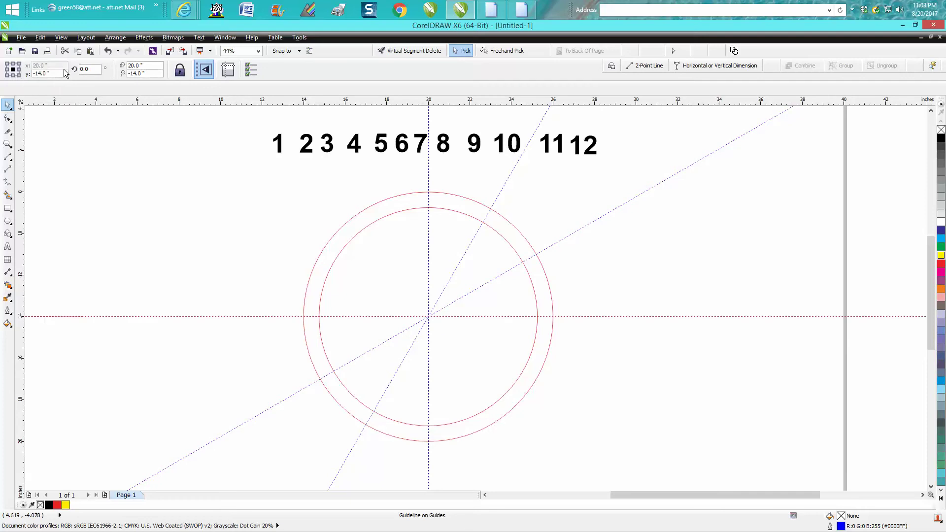
text(330)
key(Return)
text(300)
key(Return)
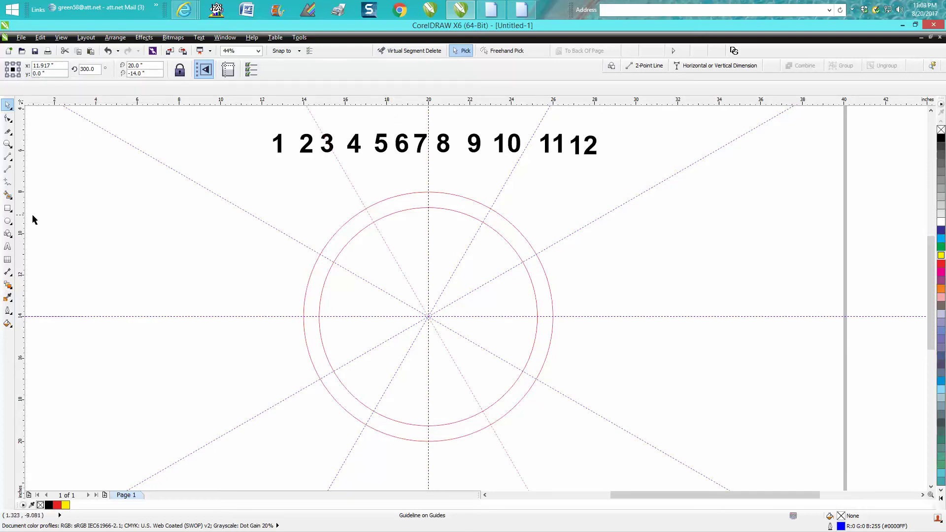
click(58, 38)
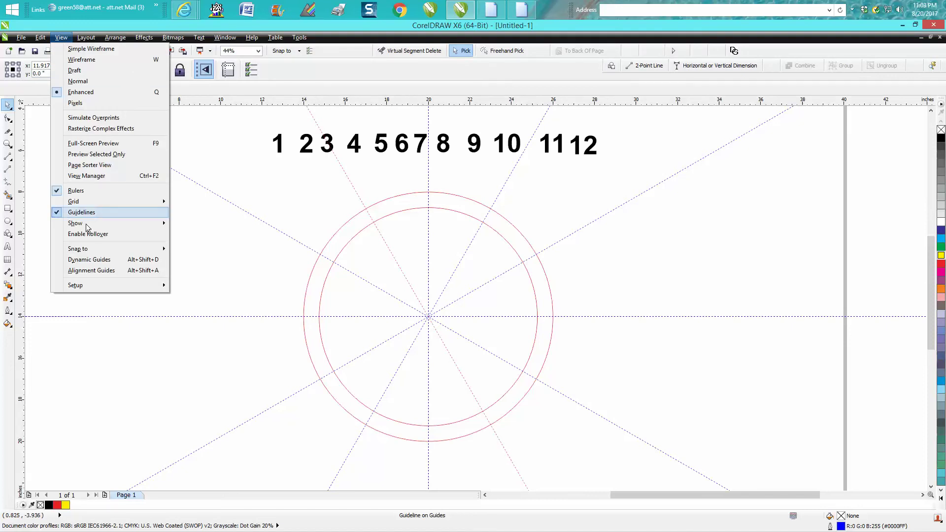
- Enable Snap to Guidelines and add vertical guidelines at 14.75" and 15.453" on the circle intersections
mouse_move(94, 253)
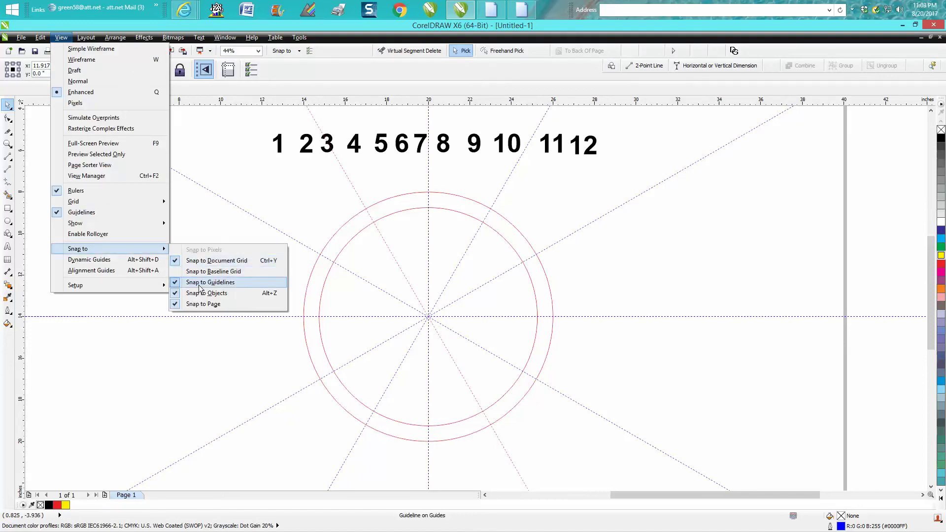
click(25, 228)
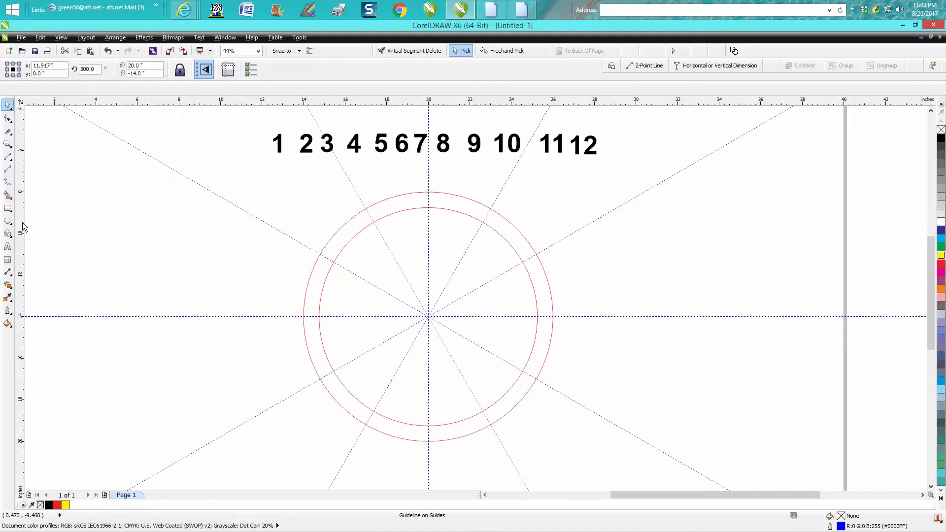
drag(25, 228, 318, 317)
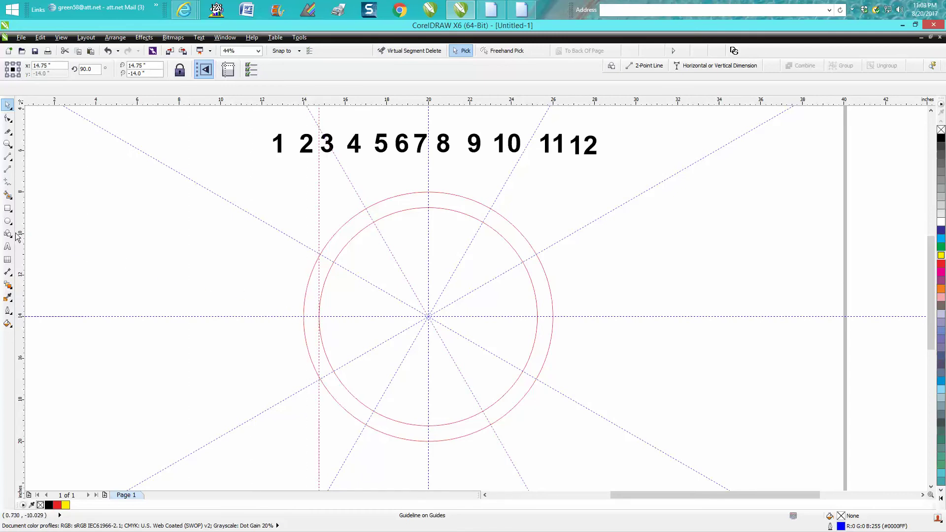
drag(22, 238, 333, 266)
- Zoom into the upper-left circles and add vertical and horizontal guidelines at the spoke–arc crossings
click(8, 144)
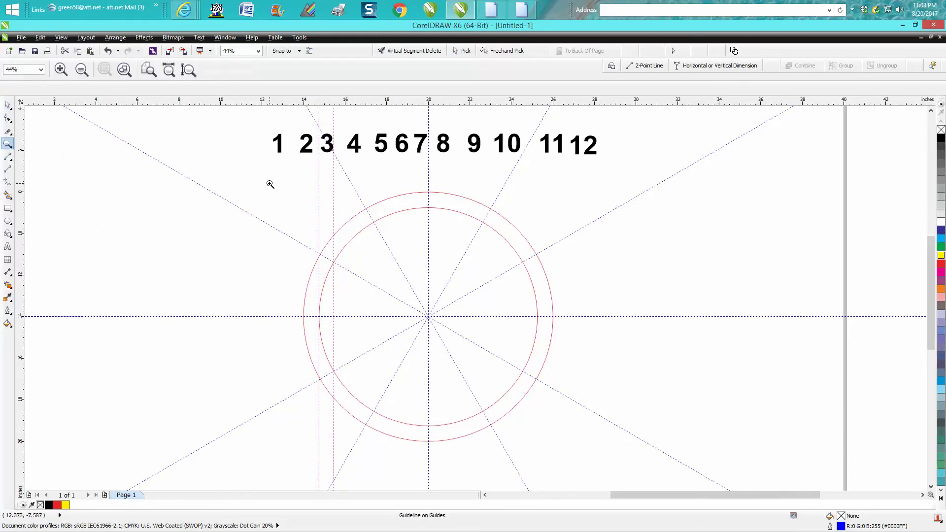
drag(269, 184, 468, 293)
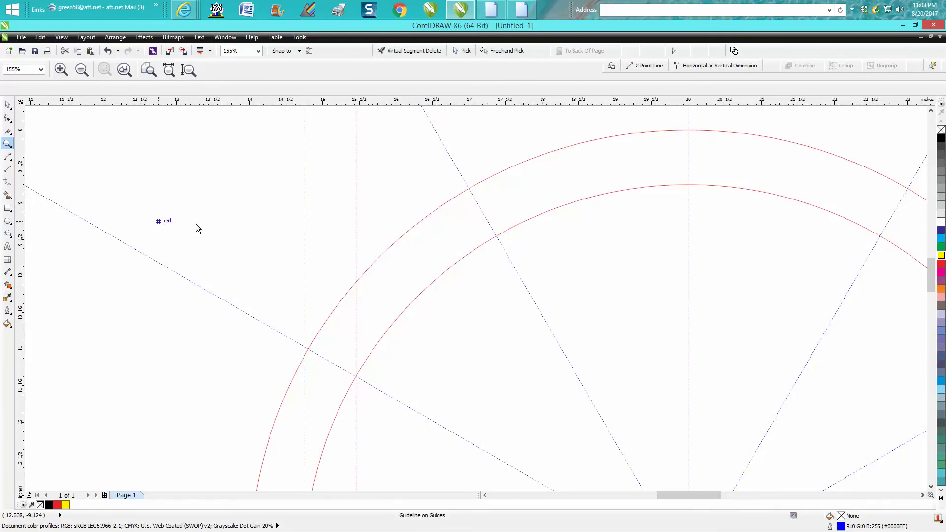
drag(19, 242, 496, 236)
drag(583, 102, 687, 190)
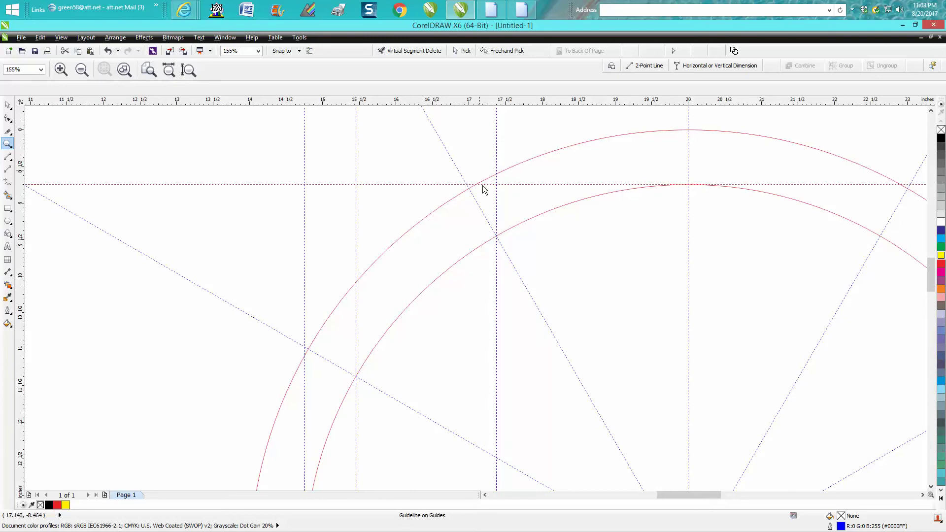
drag(483, 186, 496, 235)
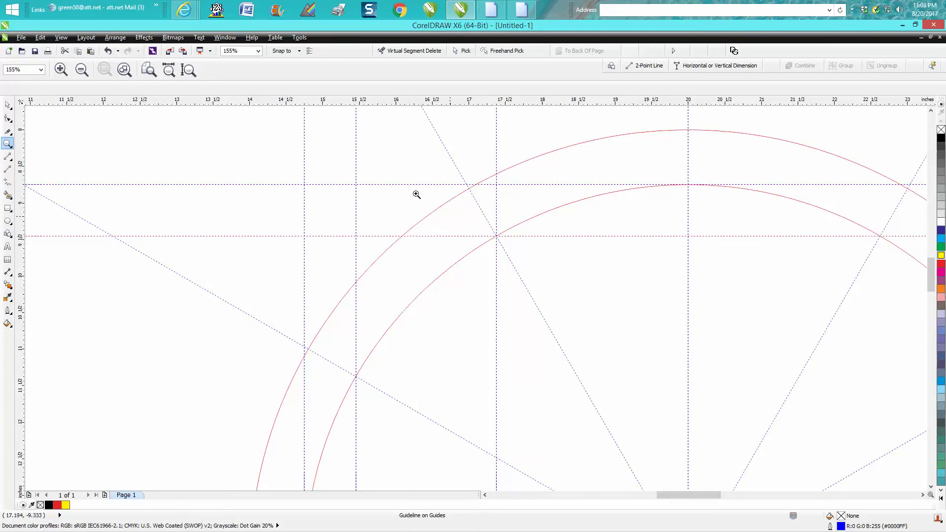
drag(382, 101, 355, 375)
scroll(354, 368, down, 2)
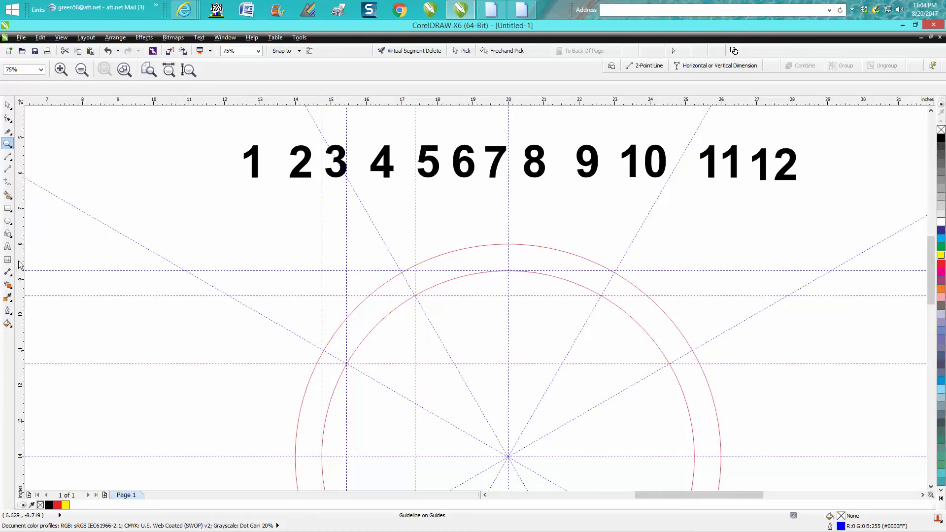
- Add vertical guidelines at the right-side intersections, including the outer circle's right edge
drag(535, 332, 600, 297)
drag(27, 271, 669, 364)
scroll(641, 365, down, 2)
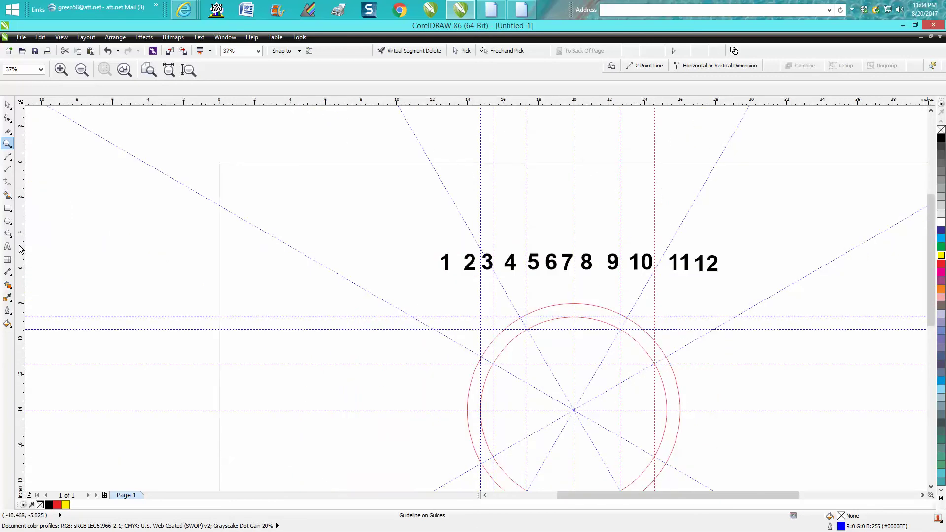
drag(21, 251, 665, 410)
scroll(528, 412, down, 4)
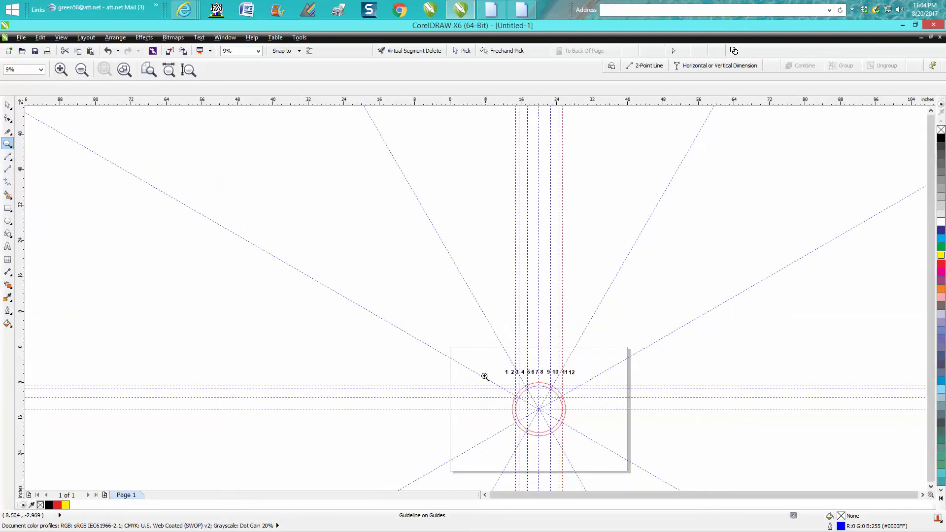
- Add three horizontal guidelines at the lower intersections and the circle's bottom
drag(482, 372, 606, 447)
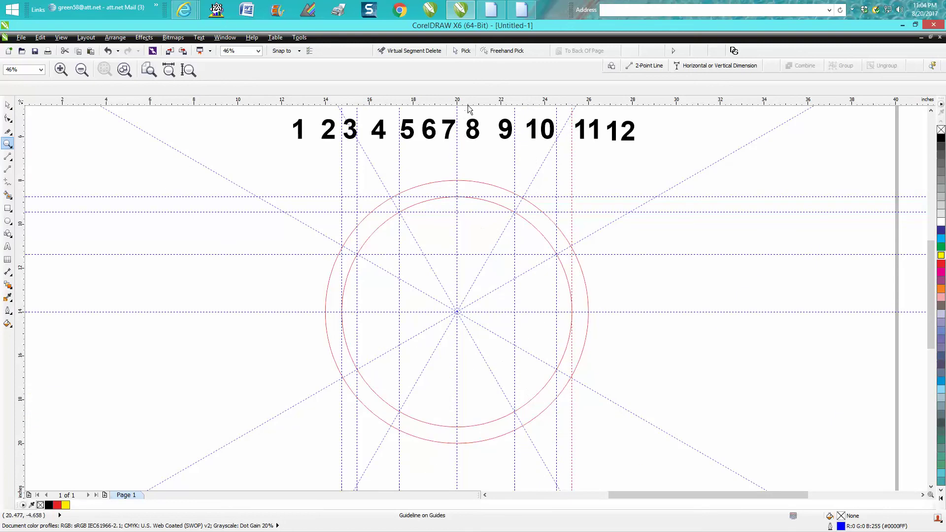
drag(468, 104, 357, 370)
drag(476, 102, 513, 412)
drag(471, 103, 458, 428)
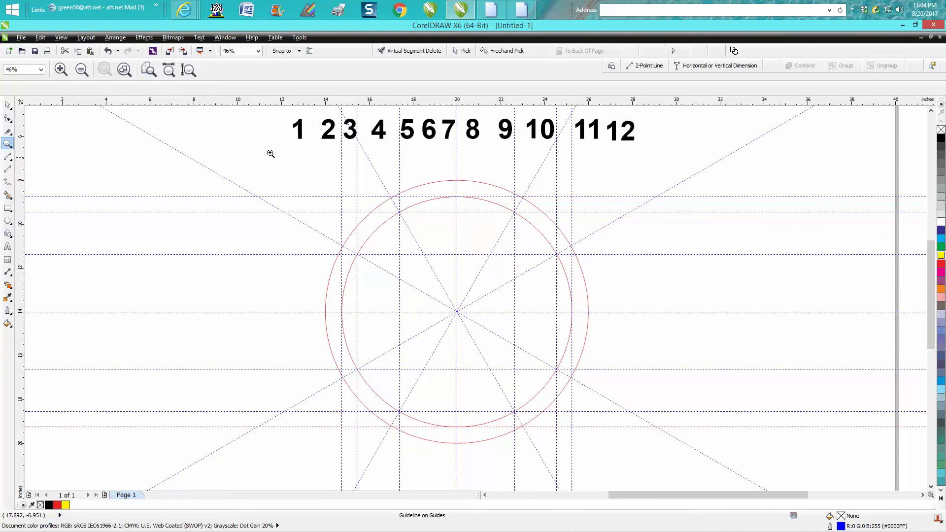
- Move the 12, 11, 10, 9 and 8 onto their circle intersections
click(8, 105)
click(618, 138)
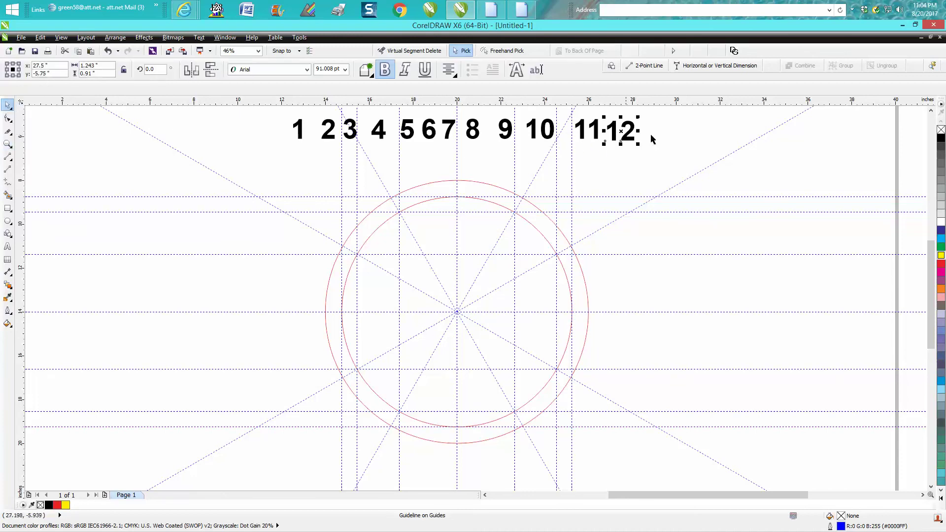
drag(623, 135, 456, 197)
drag(582, 132, 398, 212)
drag(551, 139, 349, 258)
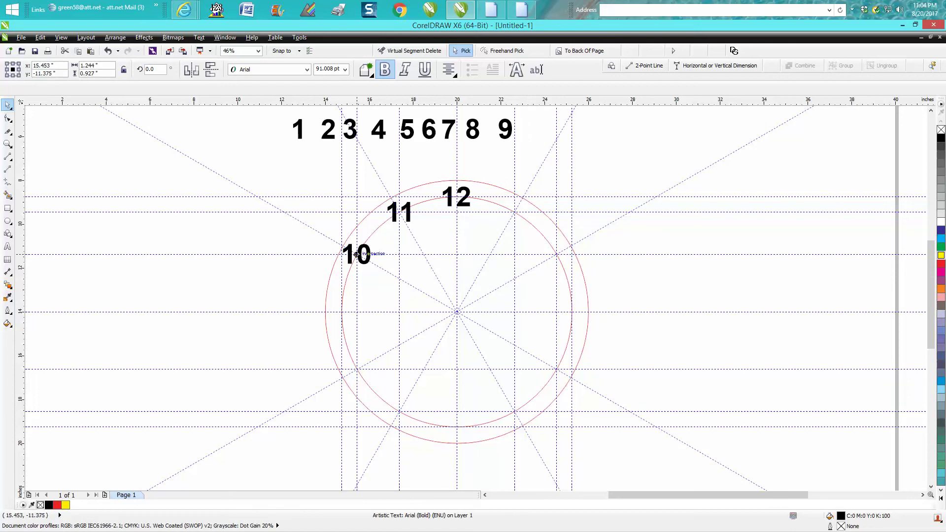
drag(507, 144, 342, 312)
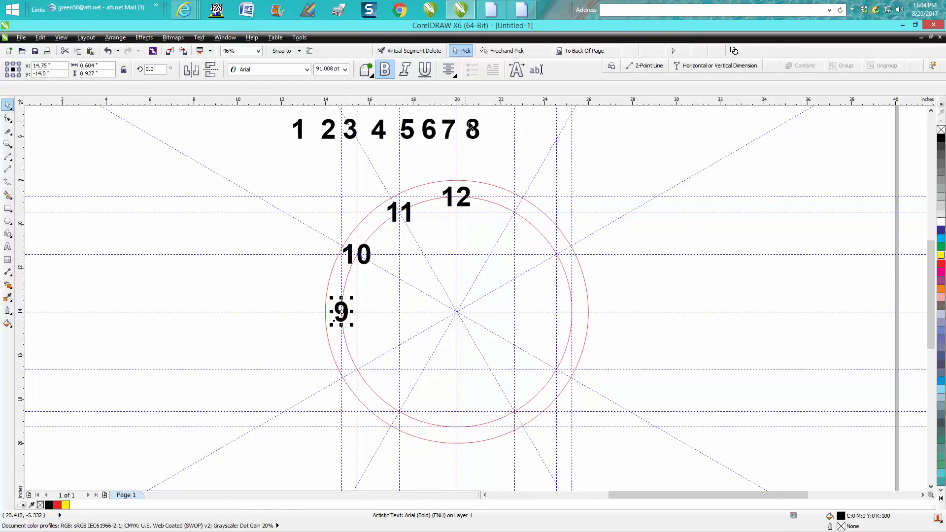
drag(475, 131, 355, 370)
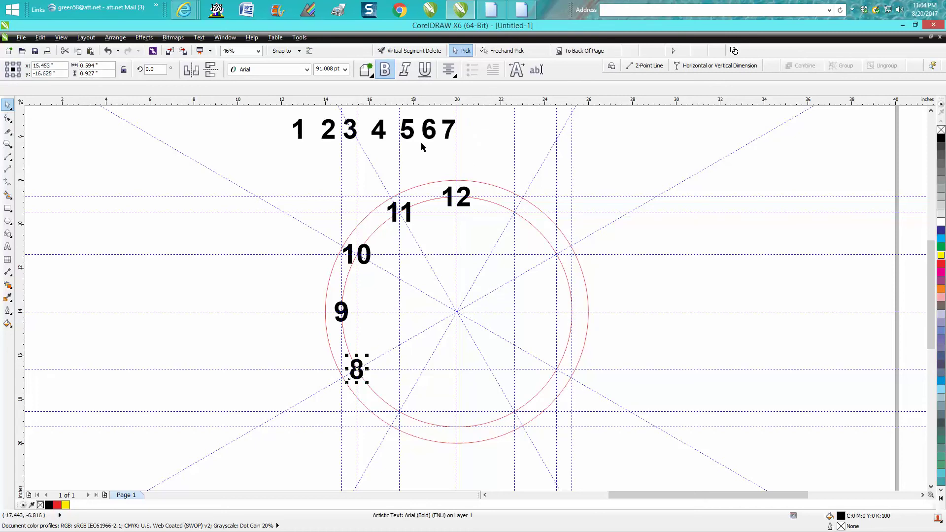
- Bring the 6 near the circle's bottom and zoom in on it
drag(434, 132, 481, 396)
click(8, 144)
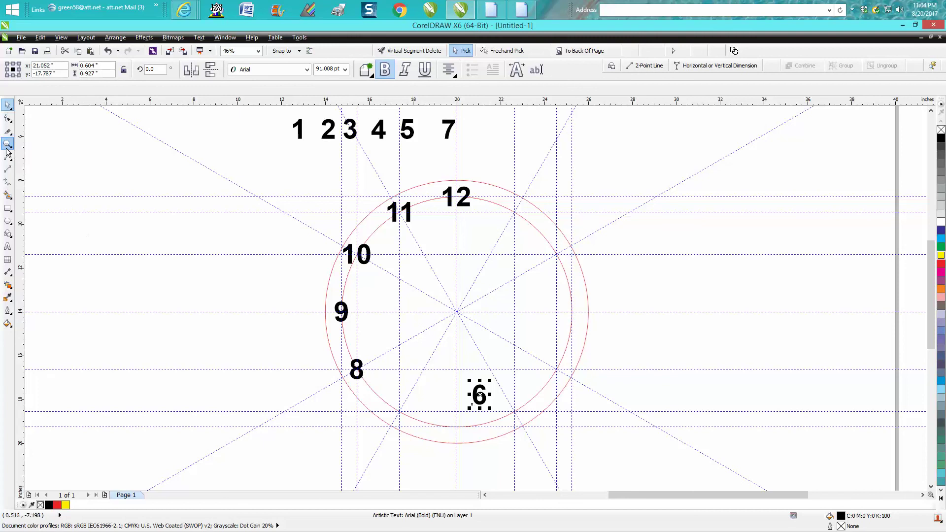
drag(399, 362, 517, 461)
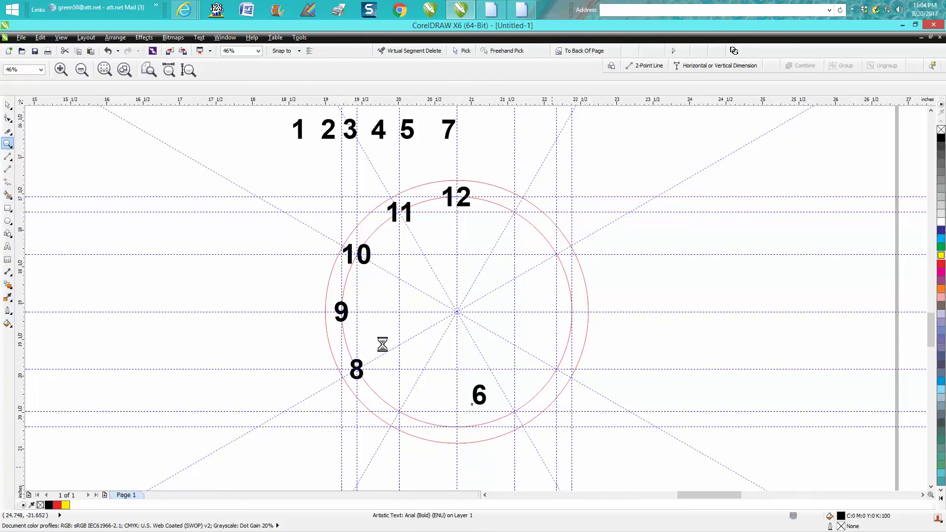
- Snap the 6 to the bottom guideline intersection and place the 7 between 8 and 6
click(7, 105)
drag(466, 243, 399, 321)
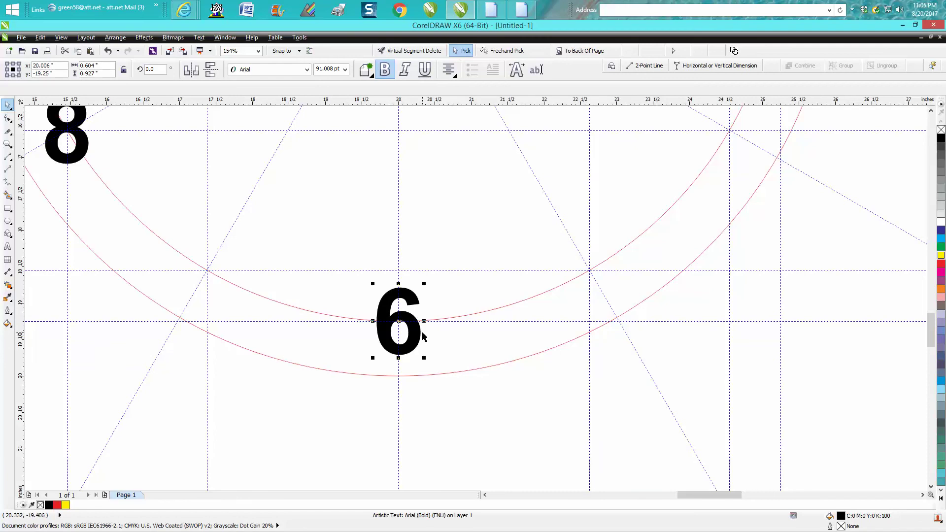
scroll(423, 336, down, 2)
scroll(417, 283, down, 2)
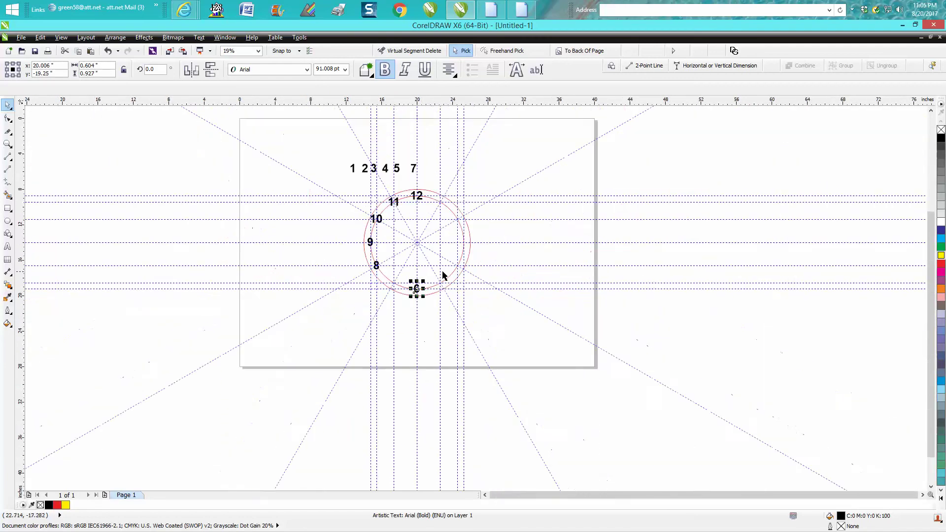
drag(414, 170, 392, 285)
click(397, 170)
- Place the 5 at the circle's lower right, undoing an accidental stretch
click(8, 143)
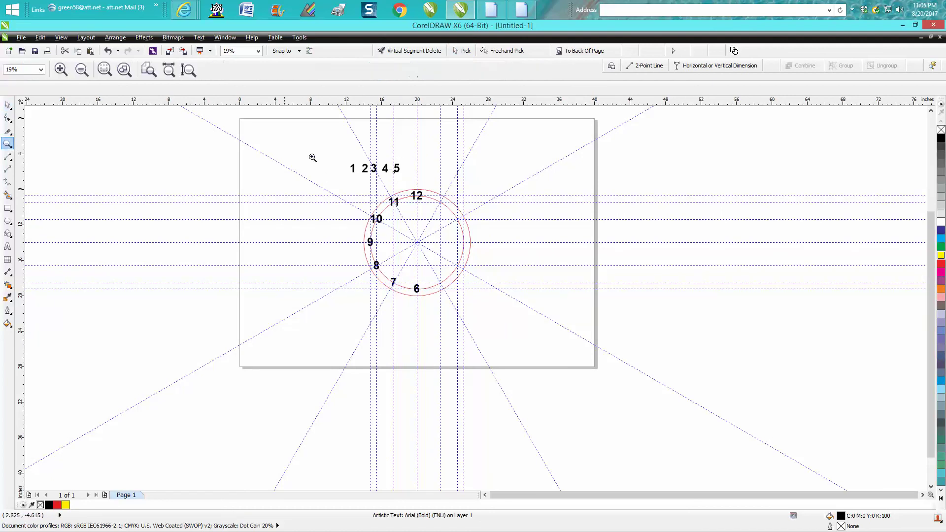
drag(351, 169, 523, 328)
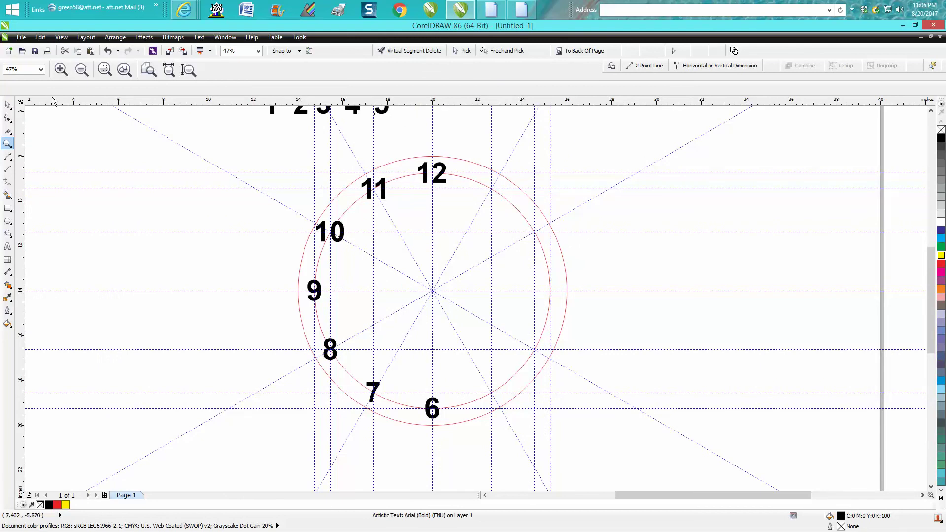
click(8, 105)
drag(386, 157, 387, 222)
key(ctrl+z)
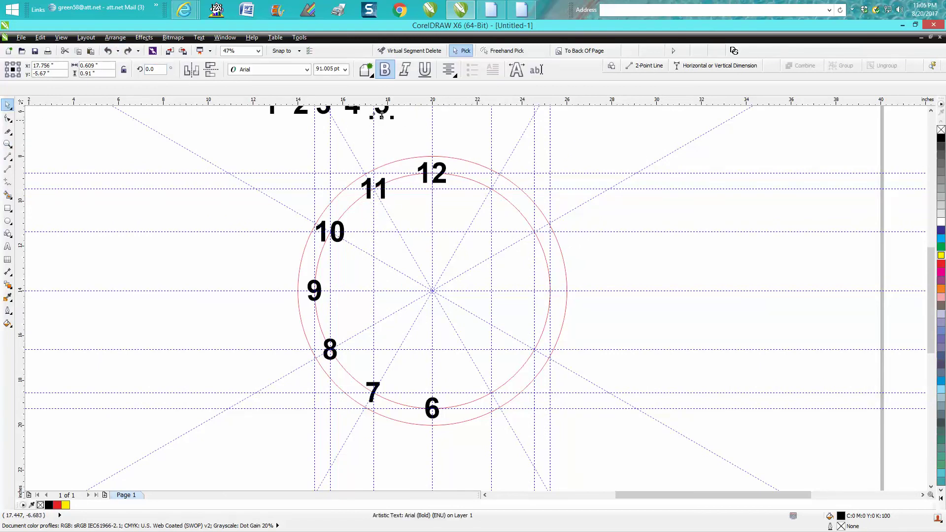
scroll(450, 129, down, 2)
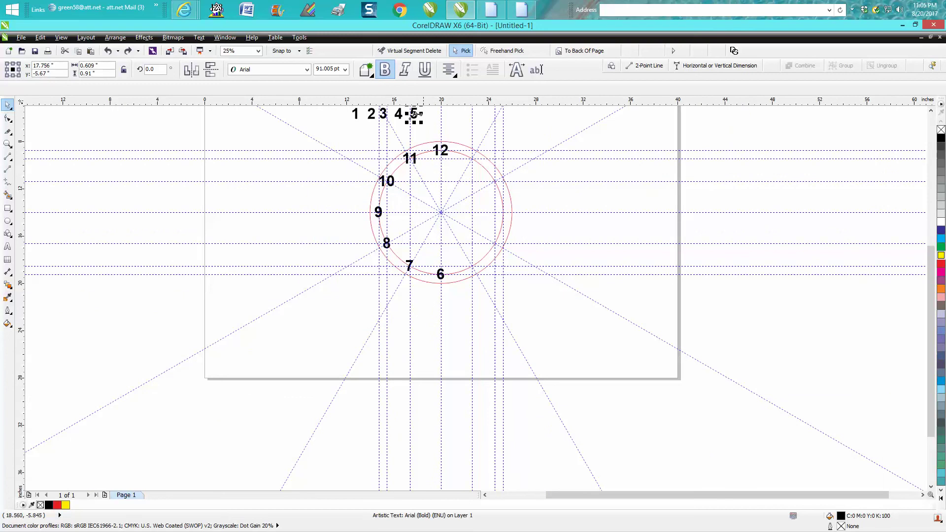
drag(414, 113, 472, 265)
- Place the 4, 3, 2 and 1 on the circle's right side and zoom to check
drag(402, 117, 497, 245)
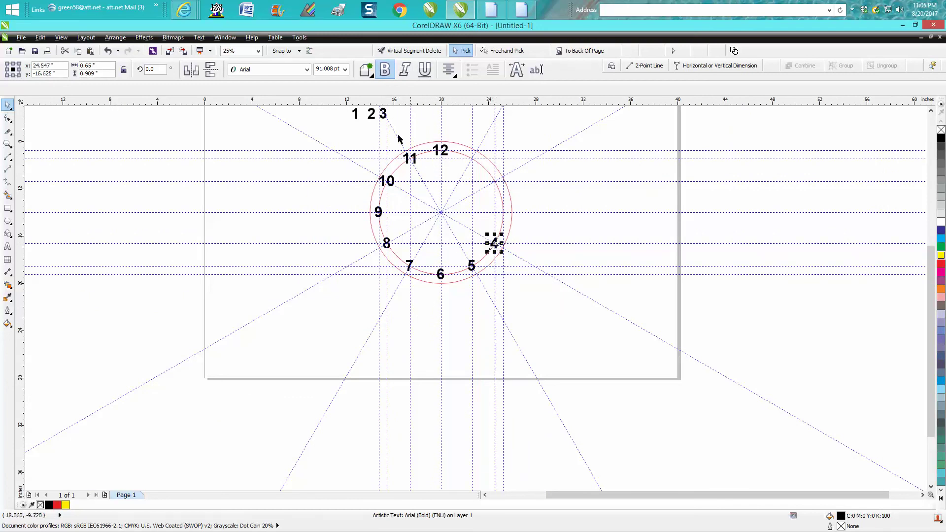
drag(384, 120, 509, 211)
drag(373, 116, 494, 181)
drag(359, 119, 474, 162)
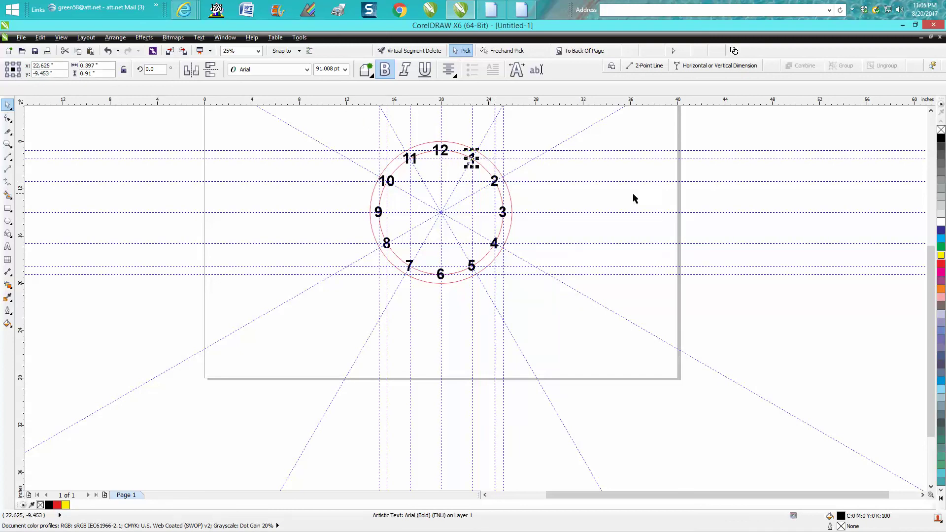
click(8, 144)
drag(361, 134, 588, 314)
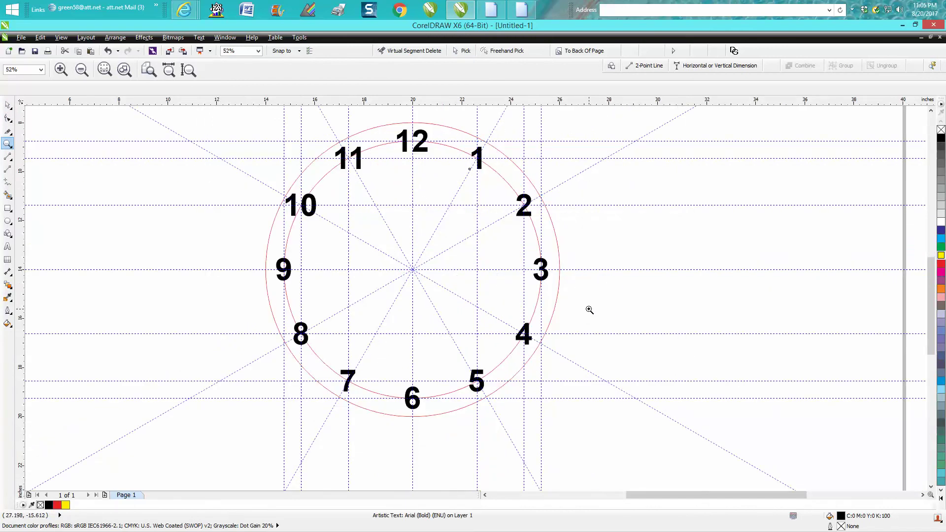
- Zoom out to the whole page and turn off Guidelines in the View menu
right_click(589, 309)
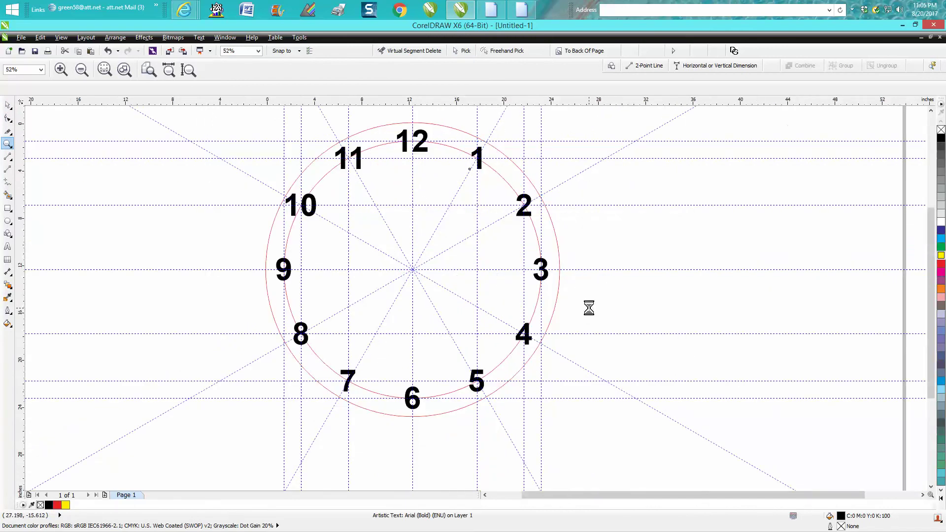
click(61, 37)
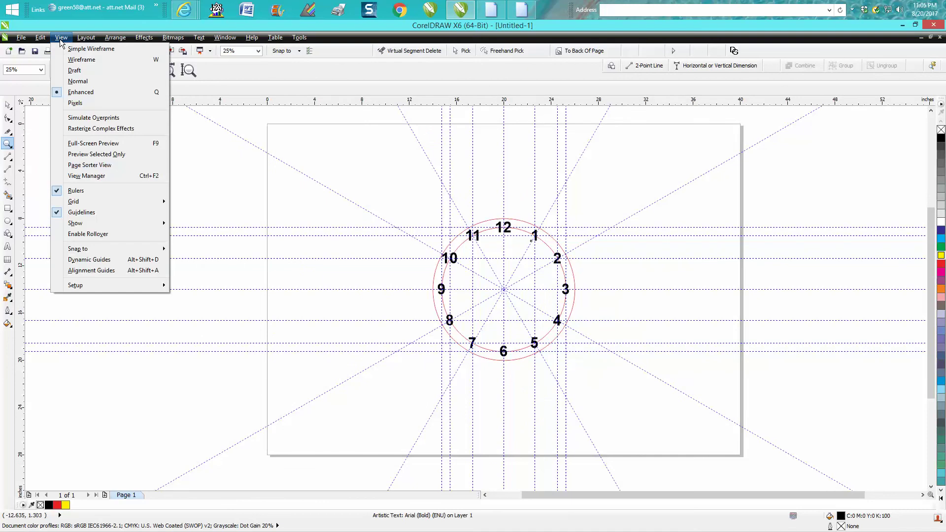
click(67, 212)
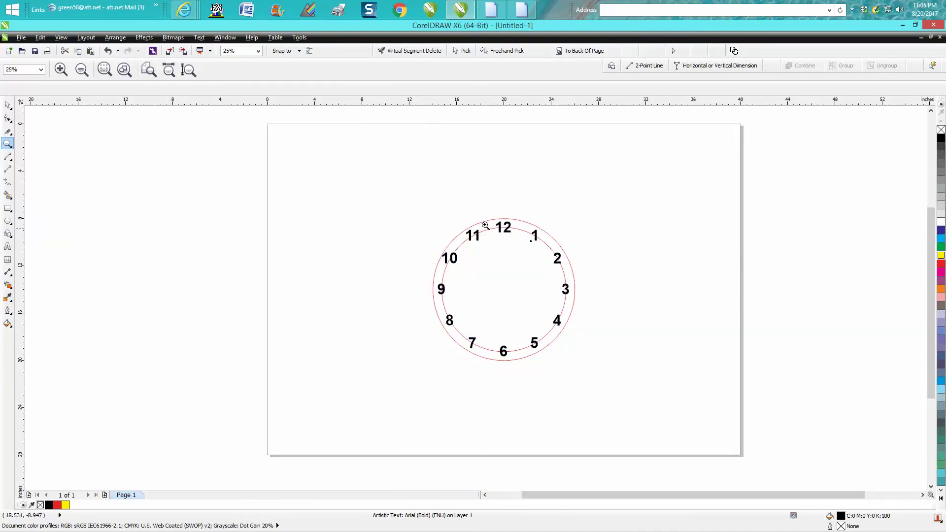
click(8, 105)
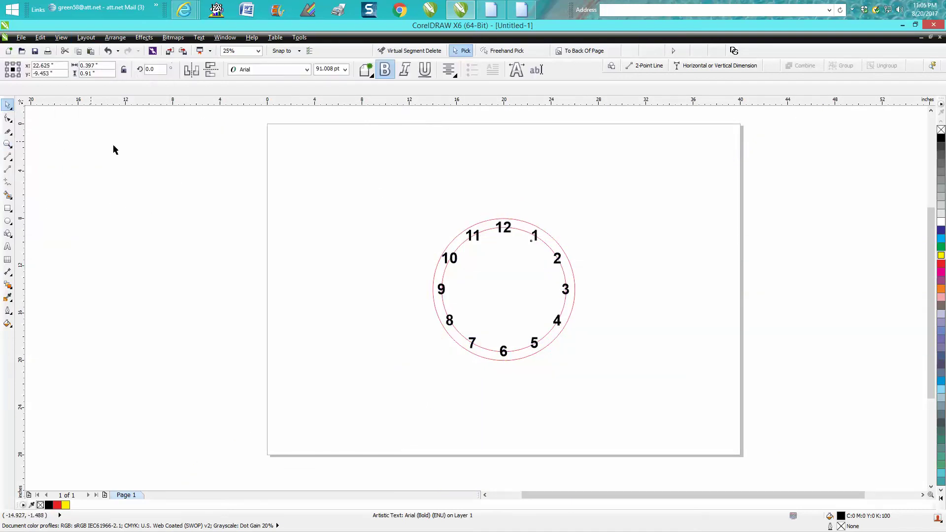
click(491, 233)
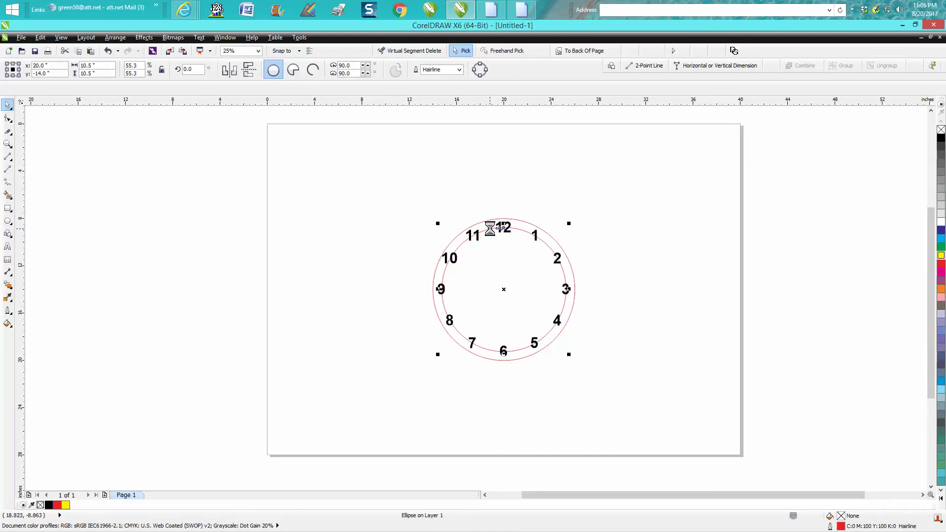
- Delete the inner red circle and zoom in on the finished clock face
click(491, 232)
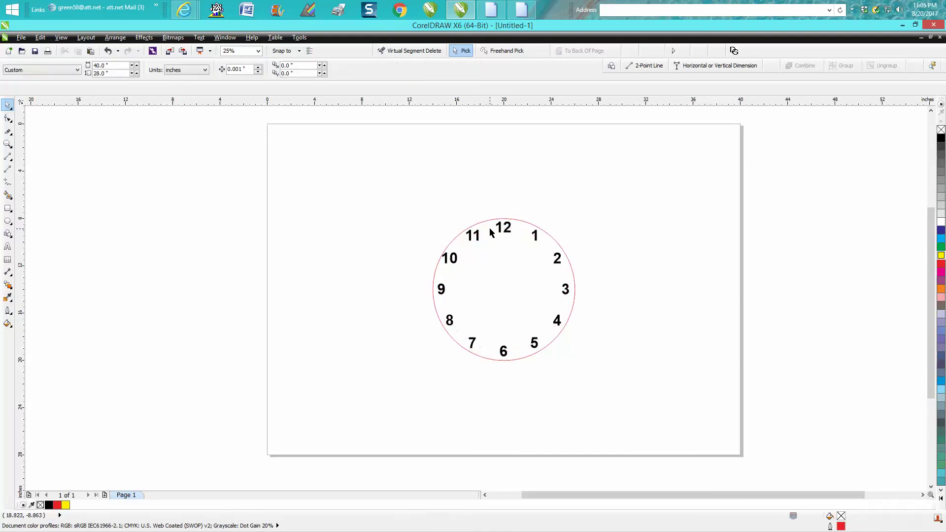
click(8, 143)
drag(424, 208, 643, 387)
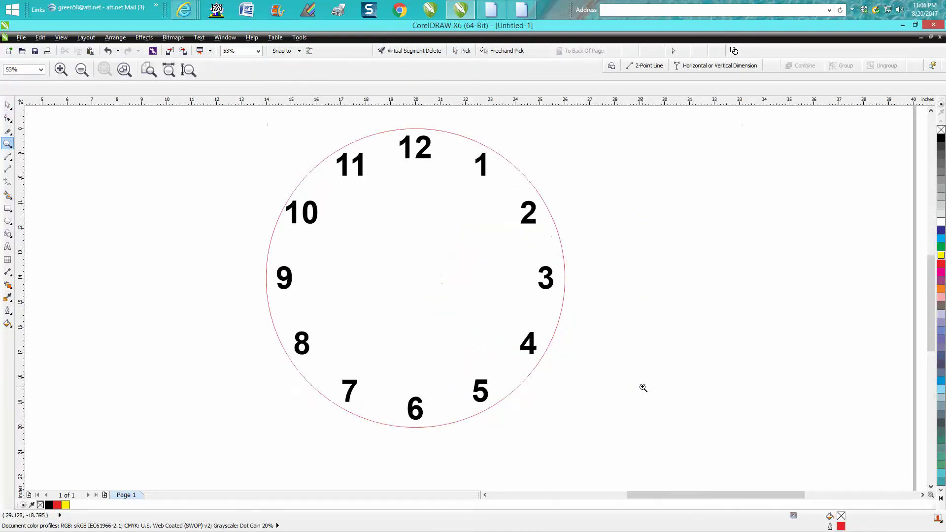